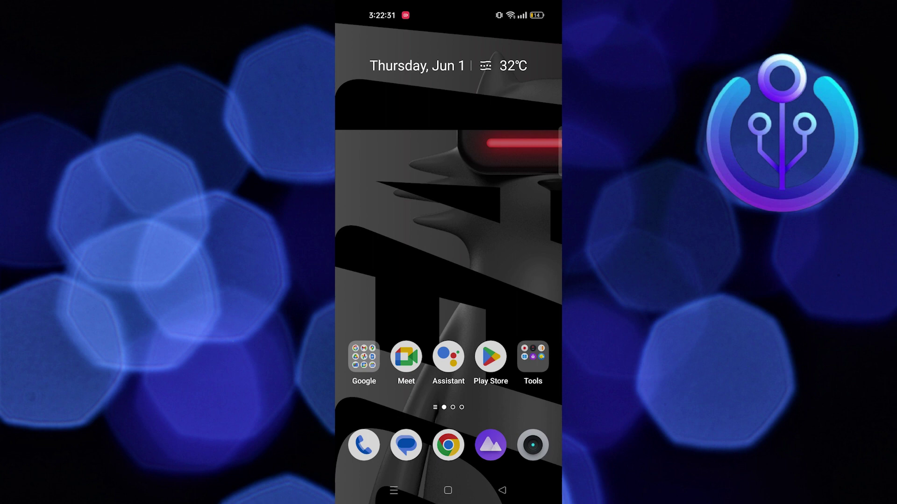
Step: Switch the Play Store to the other Google account
{"action": "left_click", "coordinate": [491, 358]}
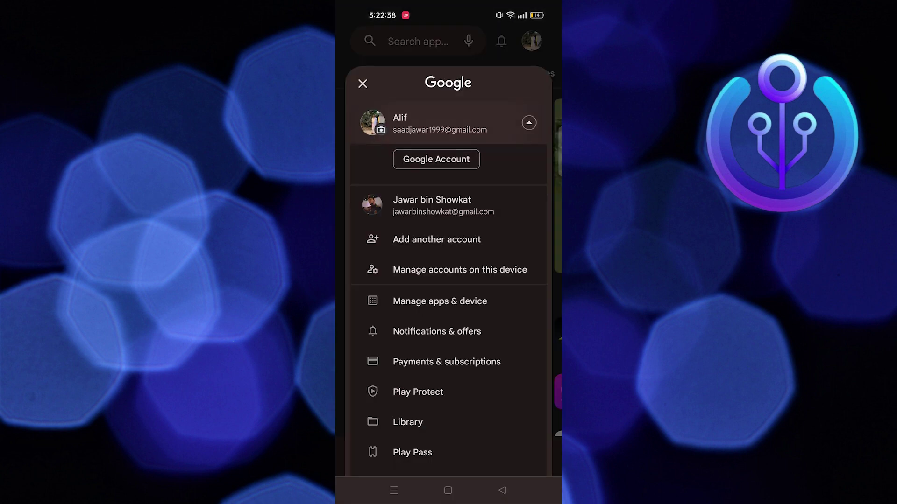
{"action": "left_click", "coordinate": [443, 205]}
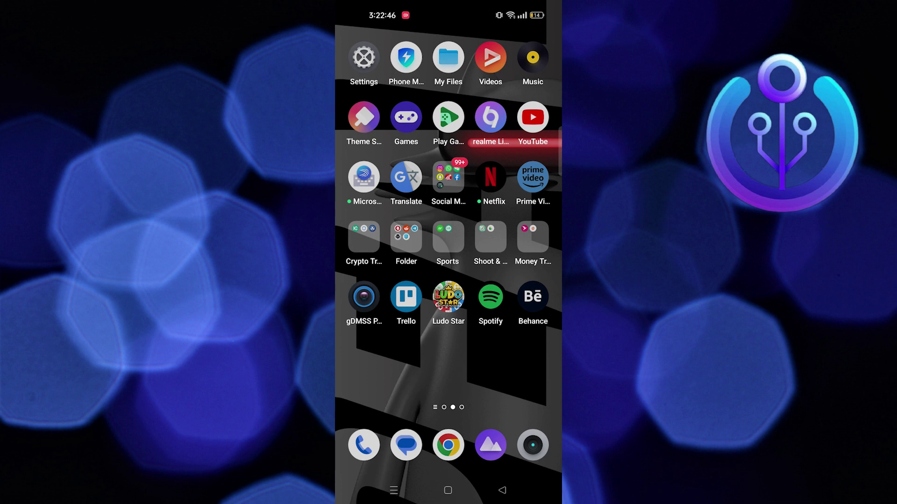
Step: Launch Play Games and go to its Settings from the avatar menu
{"action": "left_click", "coordinate": [449, 116]}
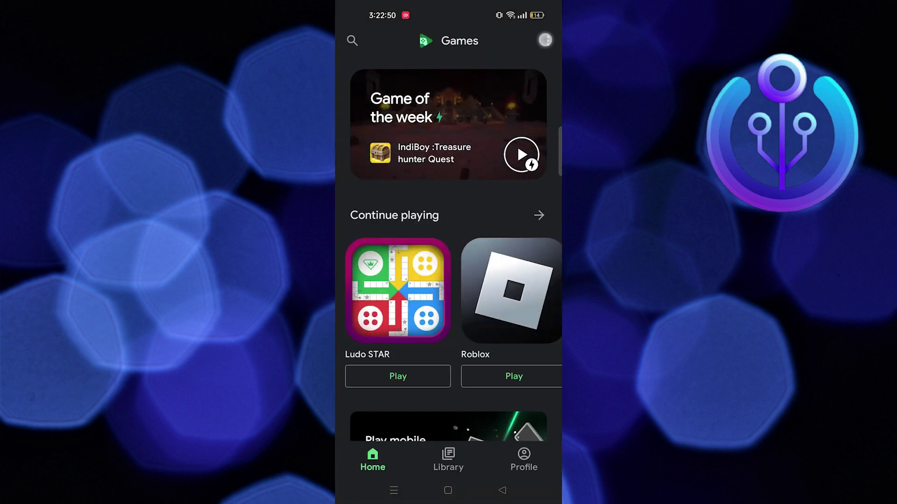
{"action": "left_click", "coordinate": [545, 40]}
{"action": "left_click", "coordinate": [462, 41]}
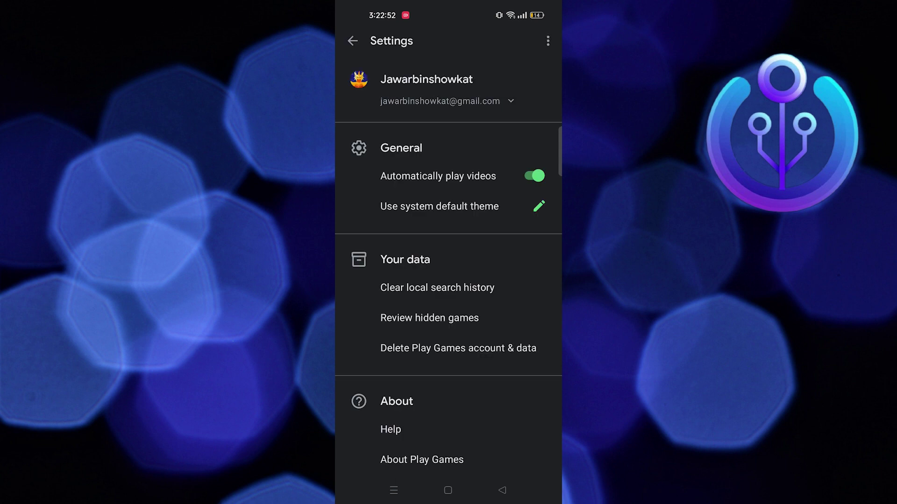
{"action": "left_click_drag", "start_coordinate": [429, 301], "coordinate": [396, 223]}
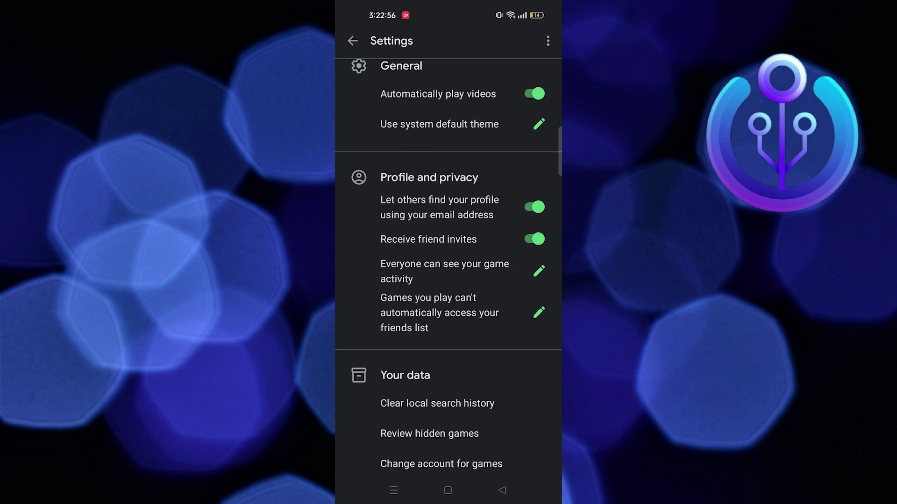
Step: Turn off 'Let others find your profile using your email address' under Profile and privacy
{"action": "left_click", "coordinate": [526, 207]}
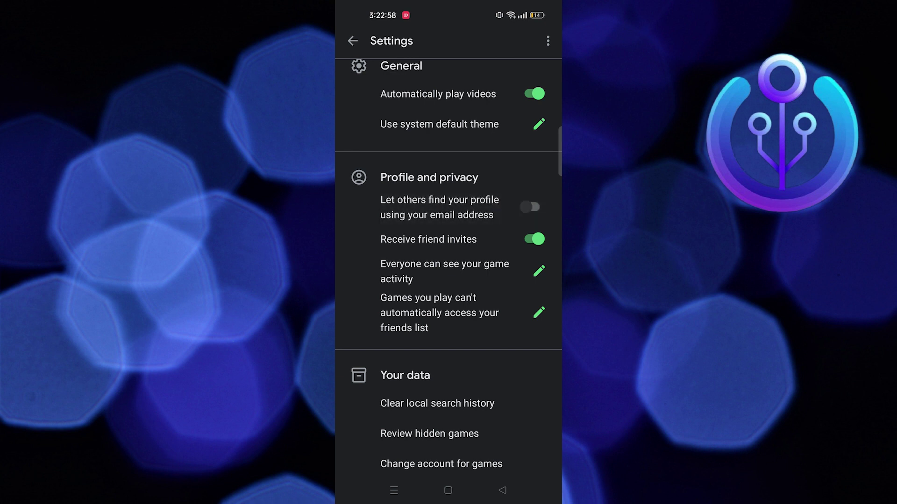